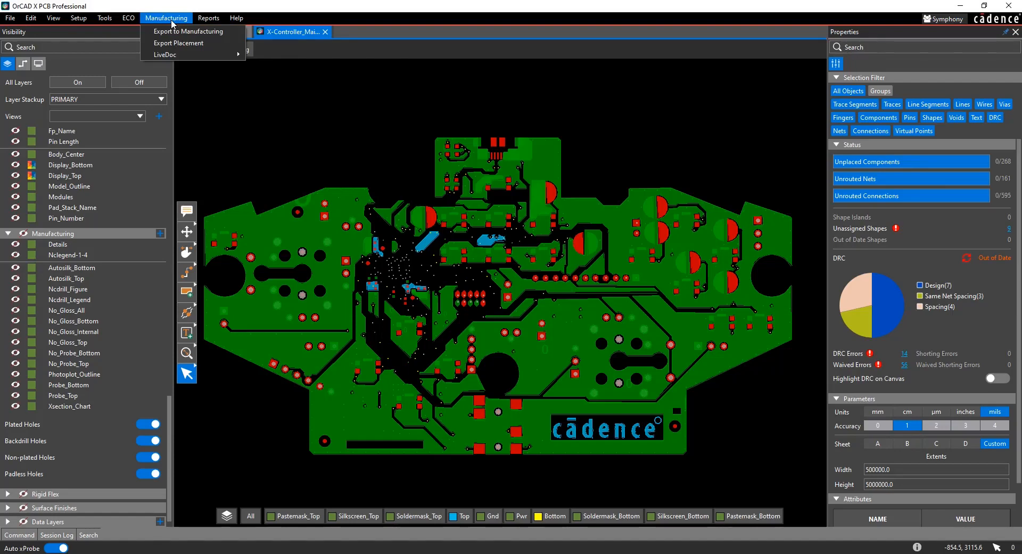
Open the export to manufacturing settings and look through the available export groups.
{"action": "left_click", "coordinate": [189, 31]}
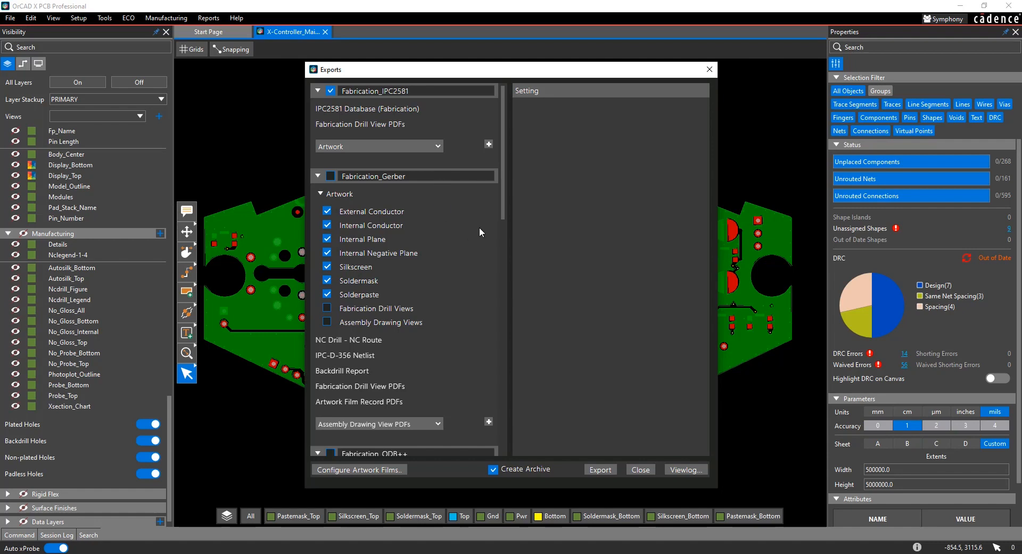
{"action": "scroll", "coordinate": [480, 227], "scroll_direction": "down", "scroll_amount": 10}
{"action": "scroll", "coordinate": [479, 227], "scroll_direction": "down", "scroll_amount": 3}
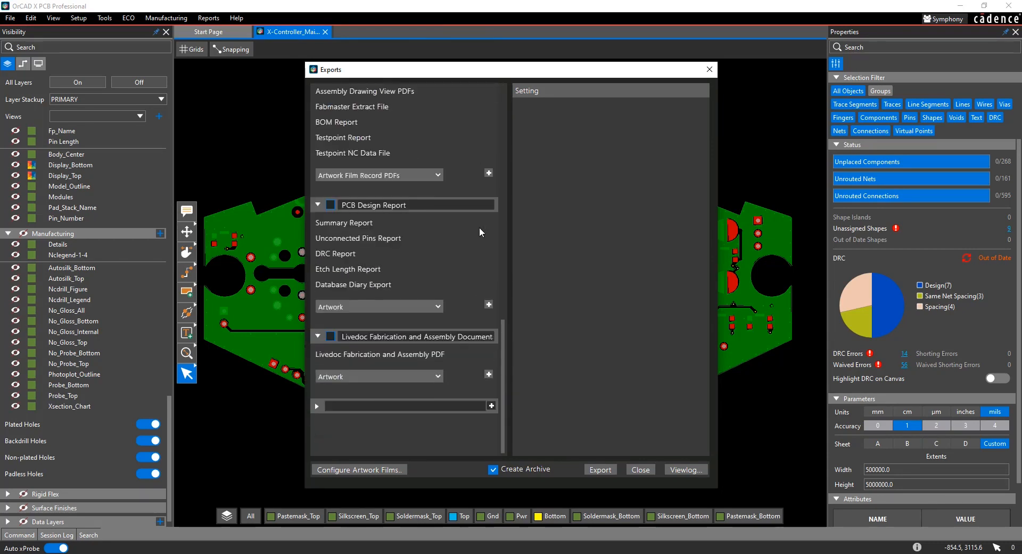
{"action": "scroll", "coordinate": [480, 226], "scroll_direction": "up", "scroll_amount": 12}
{"action": "scroll", "coordinate": [481, 233], "scroll_direction": "up", "scroll_amount": 1}
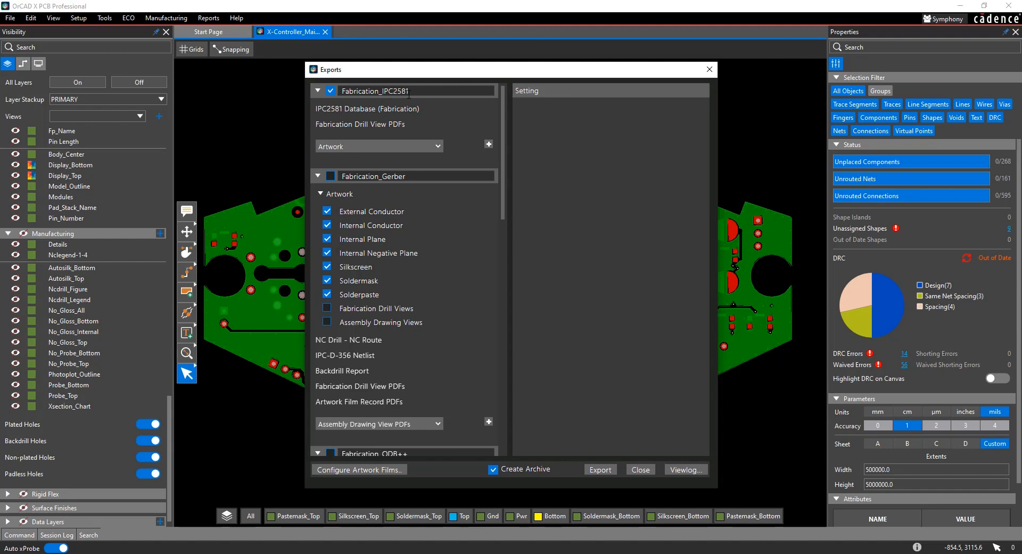
Examine the settings of IPC2581 Database (Fabrication), including its version, output units and pin one orientation choices, and of Fabrication Drill View PDFs.
{"action": "left_click", "coordinate": [339, 109]}
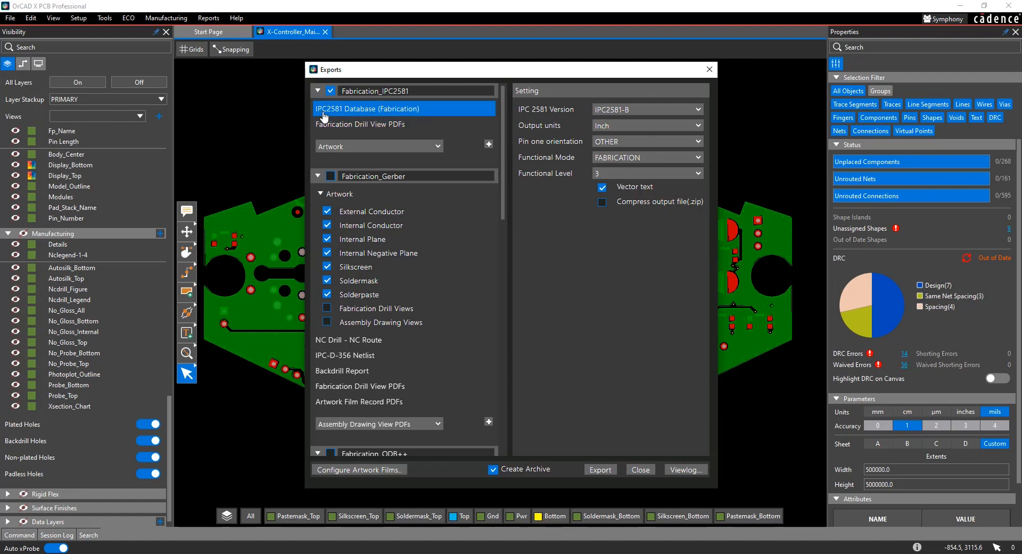
{"action": "left_click", "coordinate": [682, 109]}
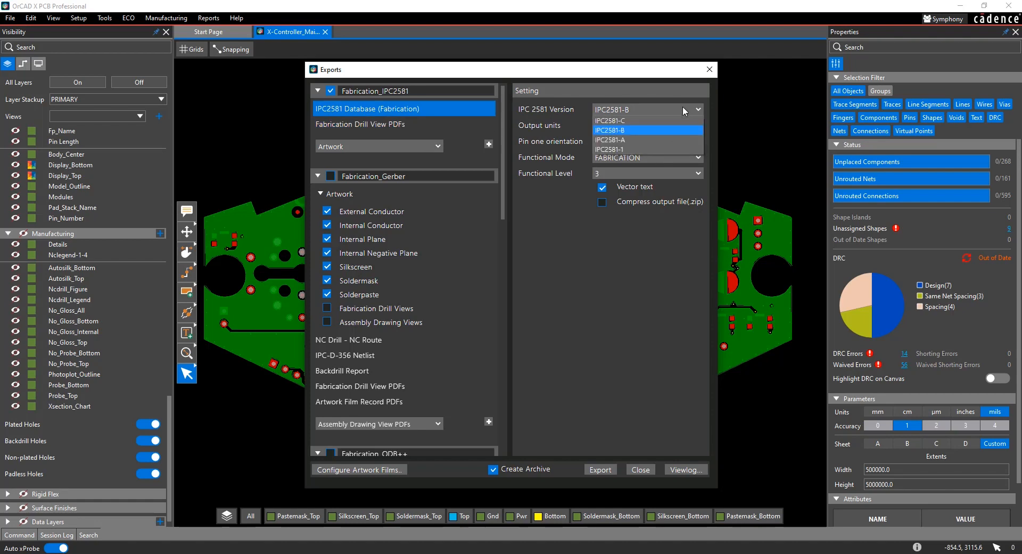
{"action": "left_click", "coordinate": [681, 105]}
{"action": "left_click", "coordinate": [694, 126]}
{"action": "left_click", "coordinate": [694, 125]}
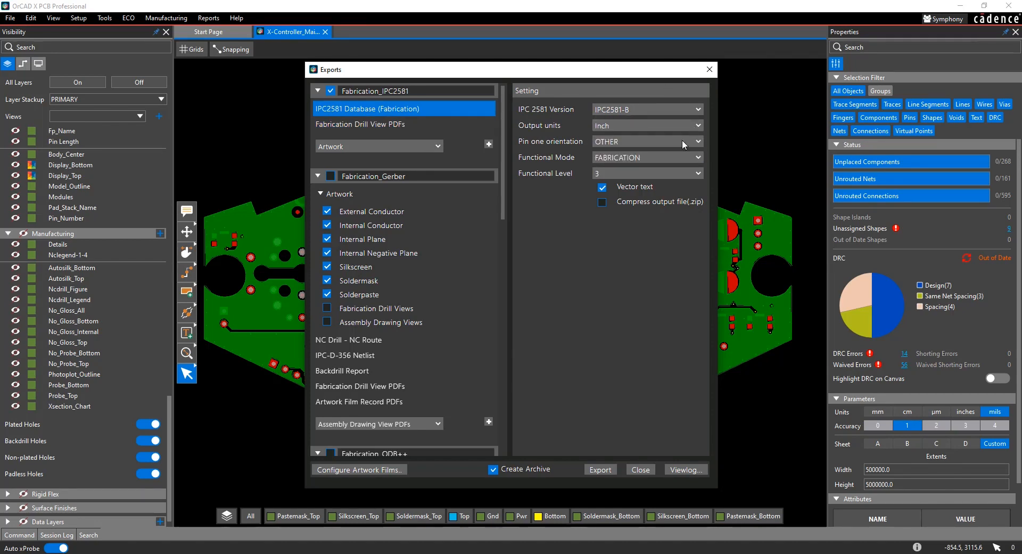
{"action": "left_click", "coordinate": [682, 139]}
{"action": "left_click", "coordinate": [682, 140]}
{"action": "left_click", "coordinate": [370, 125]}
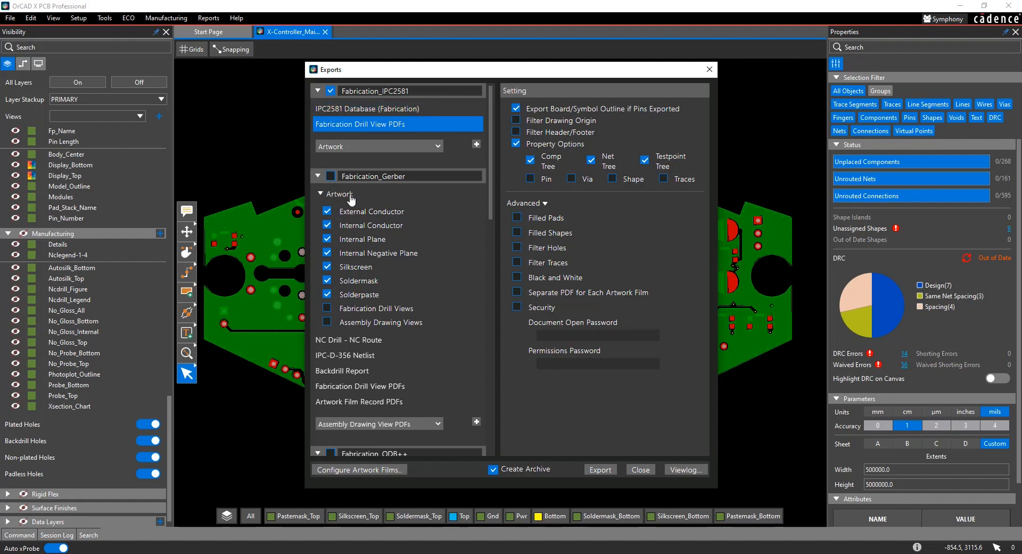
Include the Fabrication_Gerber and Assembly groups in the export.
{"action": "left_click", "coordinate": [330, 177]}
{"action": "left_click", "coordinate": [341, 110], "text": "ctrl"}
{"action": "left_click", "coordinate": [341, 110], "text": "ctrl"}
{"action": "left_click", "coordinate": [387, 192]}
{"action": "scroll", "coordinate": [404, 239], "scroll_direction": "down", "scroll_amount": 6}
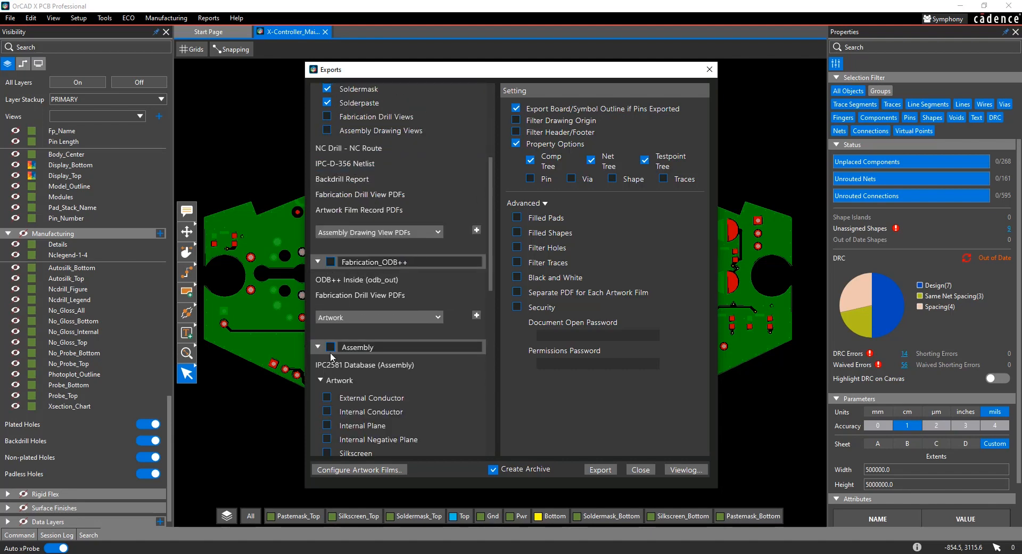
{"action": "left_click", "coordinate": [330, 347]}
{"action": "scroll", "coordinate": [335, 348], "scroll_direction": "down", "scroll_amount": 7}
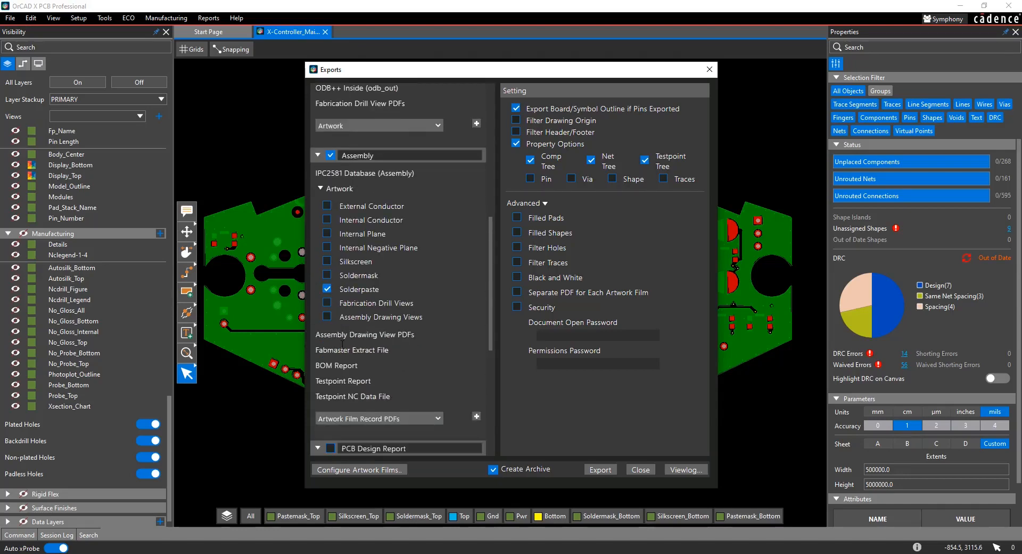
{"action": "scroll", "coordinate": [340, 333], "scroll_direction": "up", "scroll_amount": 12}
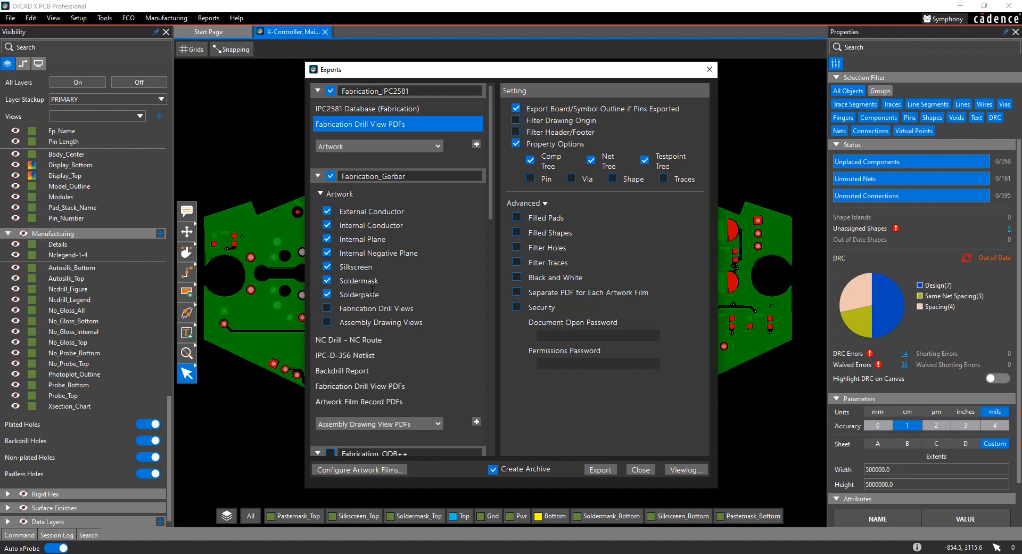
Examine the NC Drill - NC Route settings and the artwork film configuration, including the class and subclass choices for External Conductor.
{"action": "left_click", "coordinate": [364, 340]}
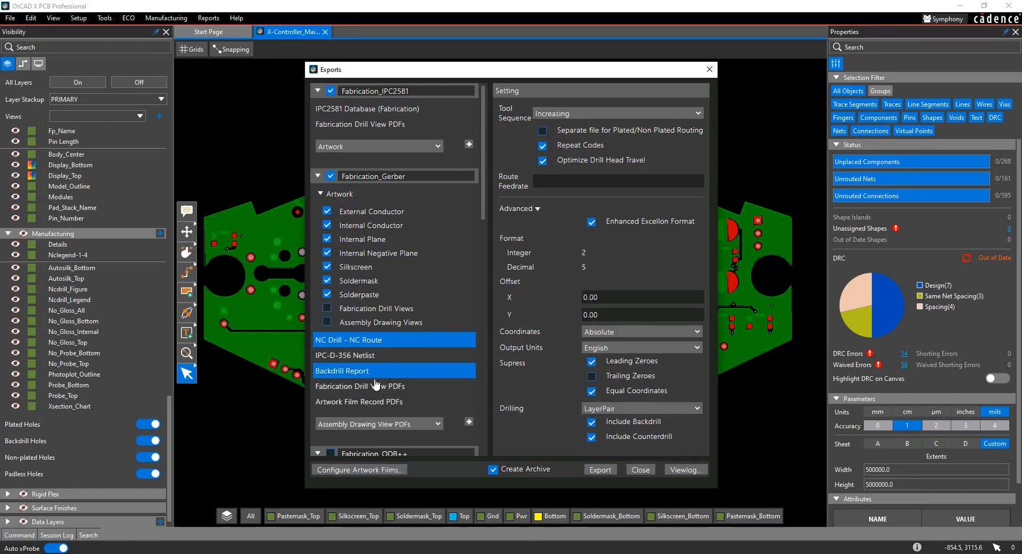
{"action": "left_click", "coordinate": [337, 472]}
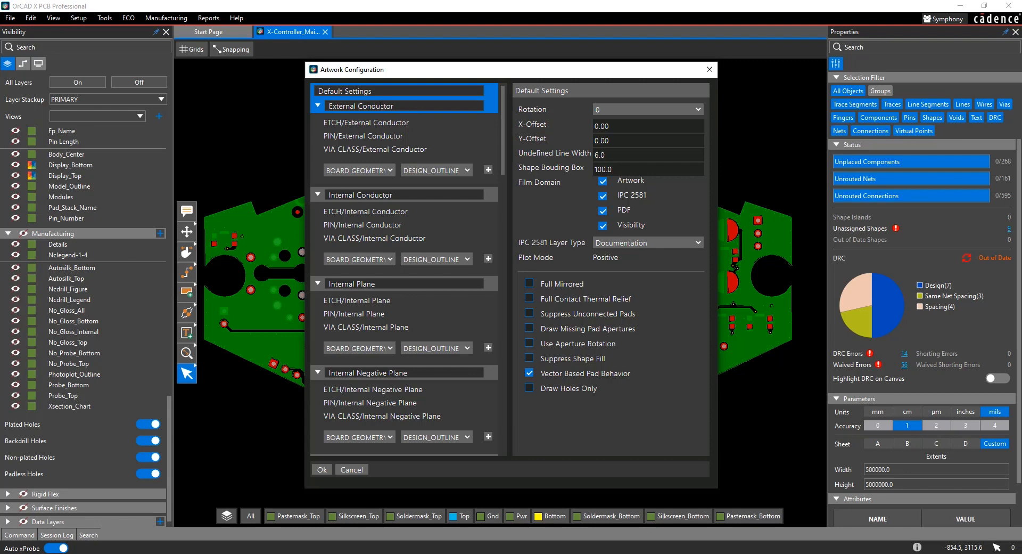
{"action": "left_click", "coordinate": [389, 170]}
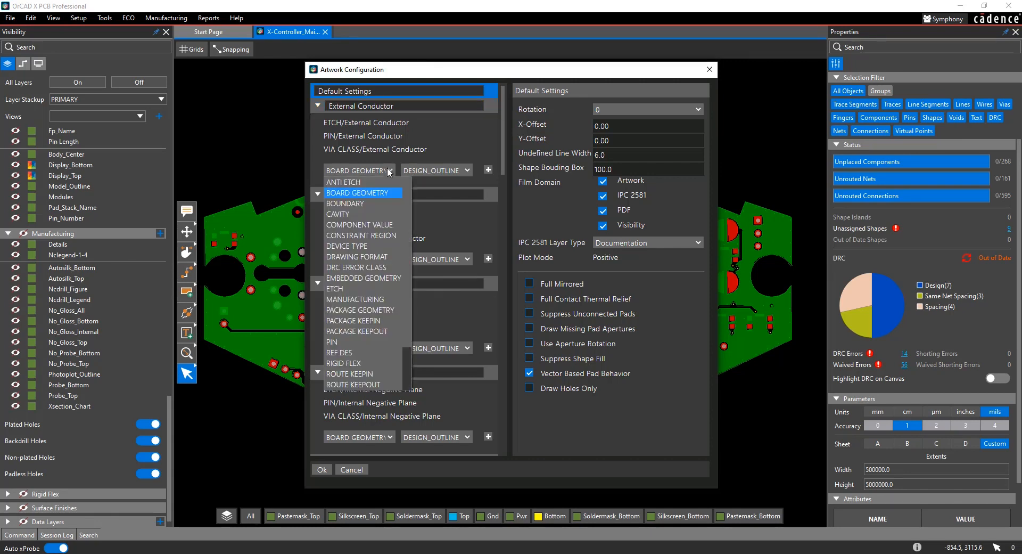
{"action": "left_click", "coordinate": [449, 170]}
{"action": "left_click", "coordinate": [449, 171]}
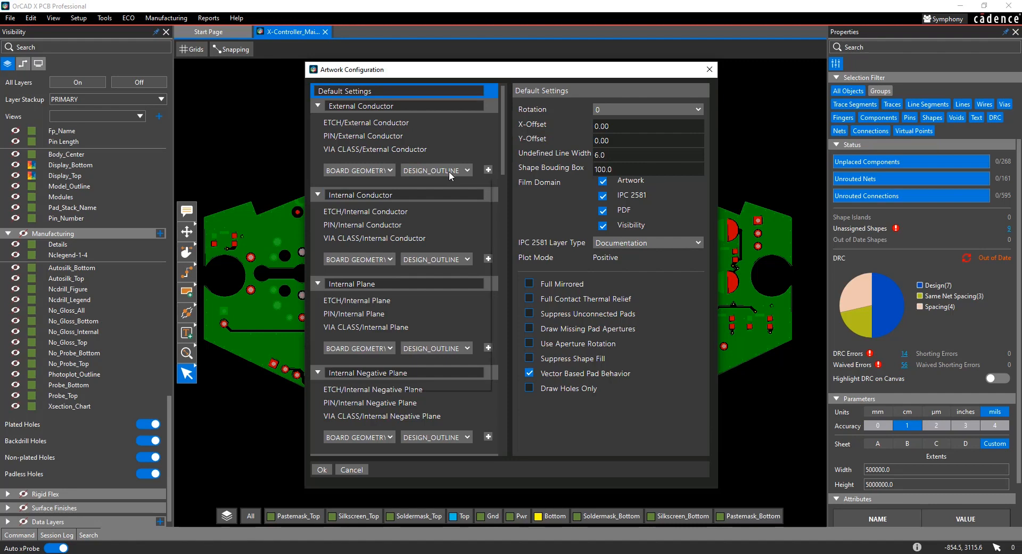
{"action": "left_click", "coordinate": [461, 143]}
{"action": "left_click", "coordinate": [354, 106]}
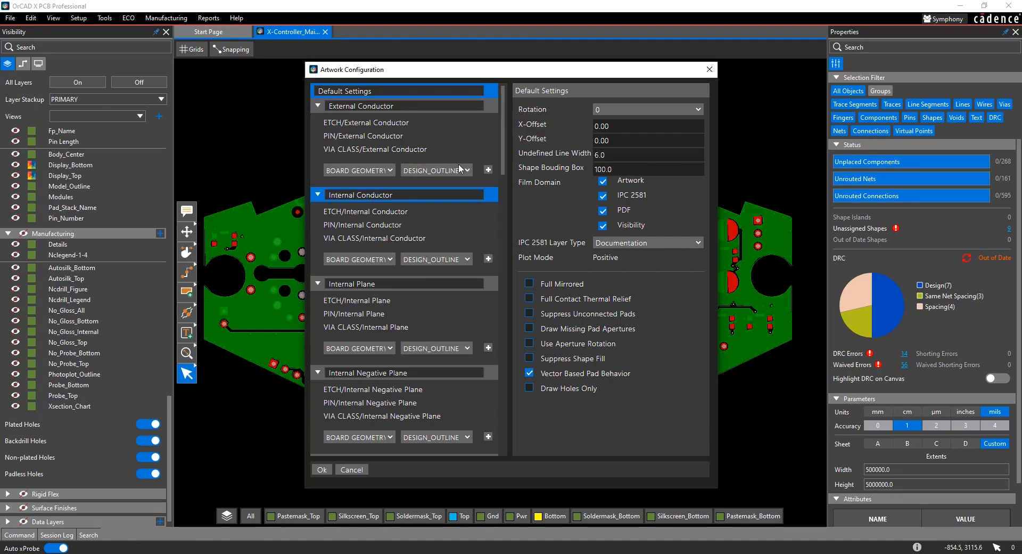
{"action": "left_click", "coordinate": [322, 469]}
Review the Assembly group's outputs, checking the settings of Assembly Drawing View PDFs and BOM Report.
{"action": "scroll", "coordinate": [404, 320], "scroll_direction": "down", "scroll_amount": 5}
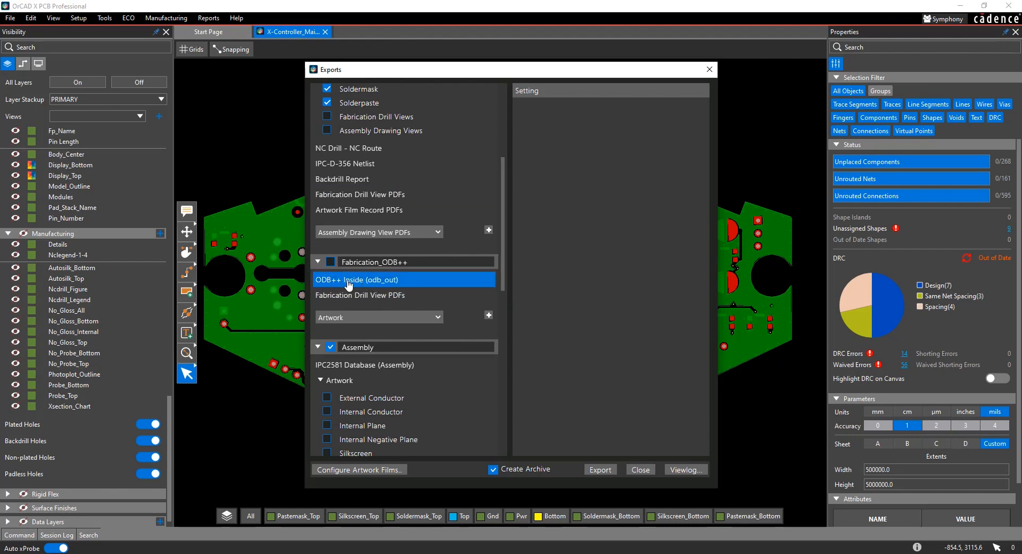
{"action": "scroll", "coordinate": [355, 292], "scroll_direction": "down", "scroll_amount": 3}
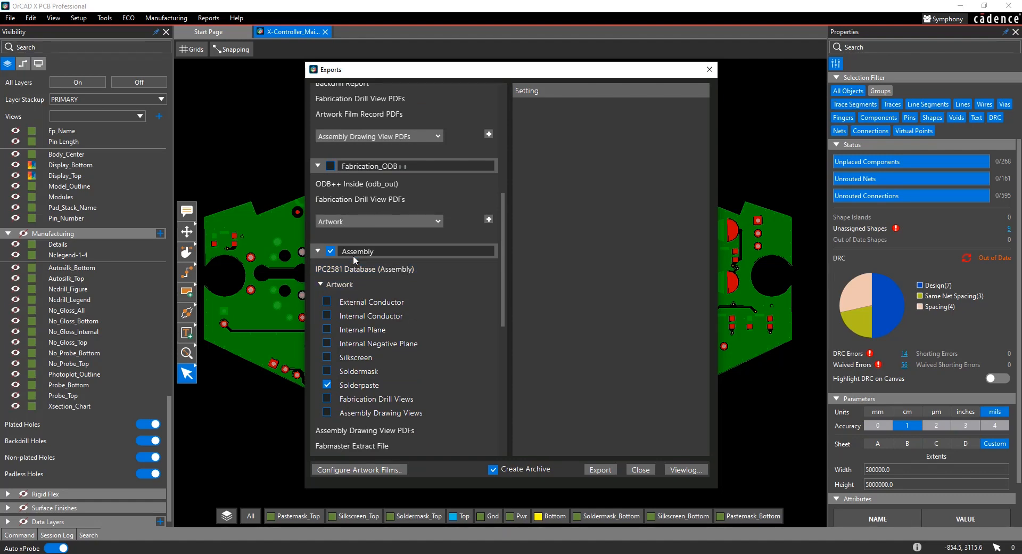
{"action": "scroll", "coordinate": [354, 255], "scroll_direction": "down", "scroll_amount": 2}
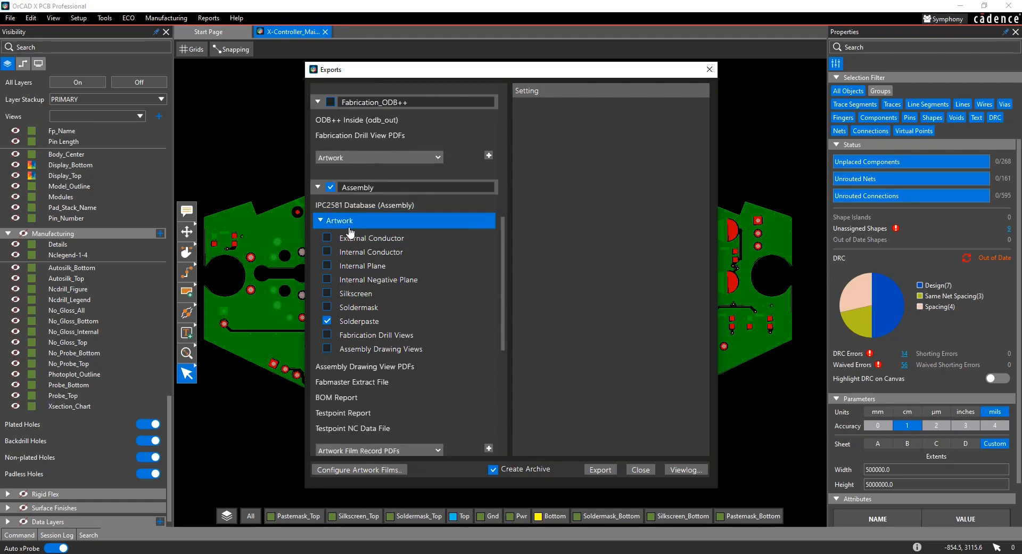
{"action": "left_click", "coordinate": [381, 367]}
{"action": "scroll", "coordinate": [382, 371], "scroll_direction": "down", "scroll_amount": 1}
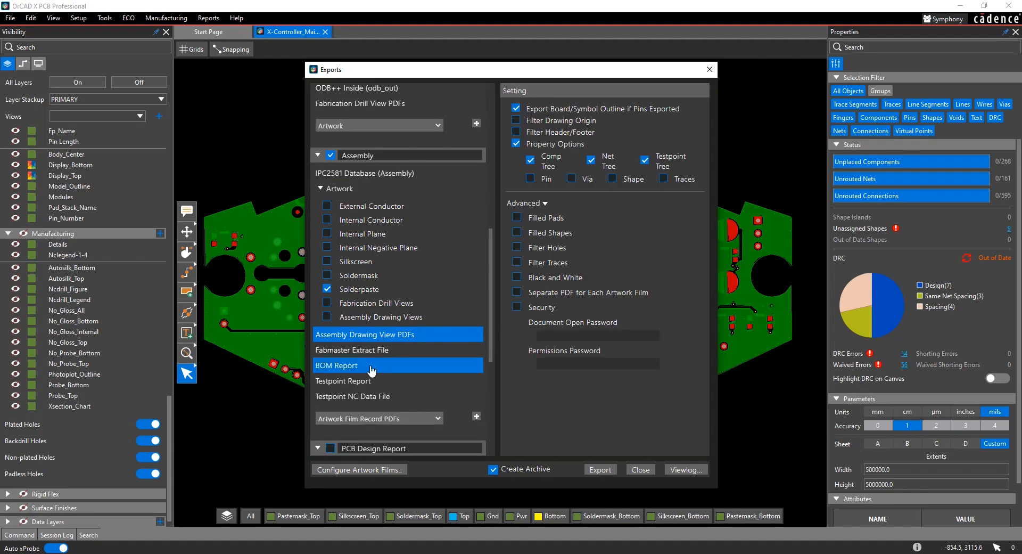
{"action": "left_click", "coordinate": [355, 366]}
{"action": "scroll", "coordinate": [430, 348], "scroll_direction": "down", "scroll_amount": 4}
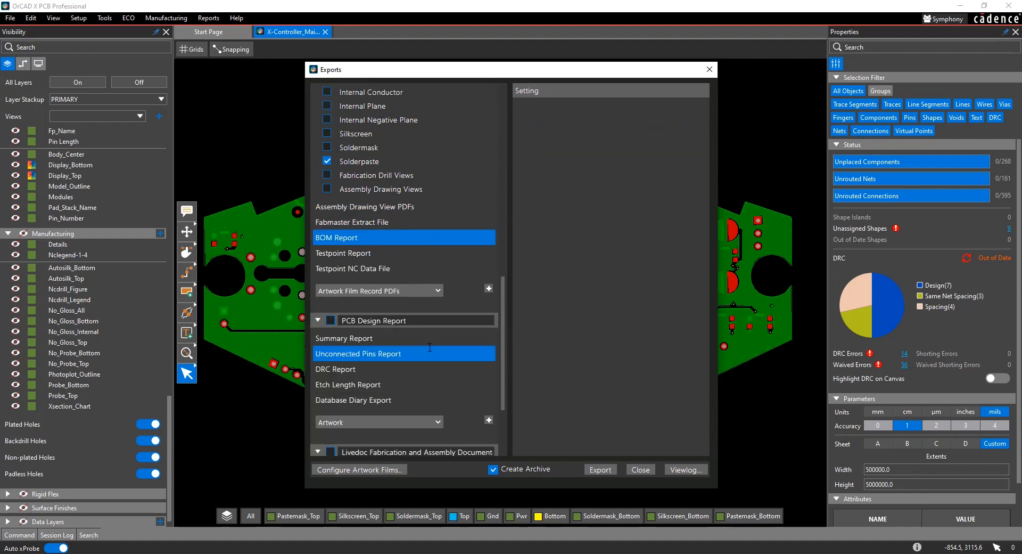
Include the PCB Design Report and Livedoc Fabrication and Assembly Document groups in the export.
{"action": "left_click", "coordinate": [329, 320]}
{"action": "scroll", "coordinate": [361, 356], "scroll_direction": "down", "scroll_amount": 3}
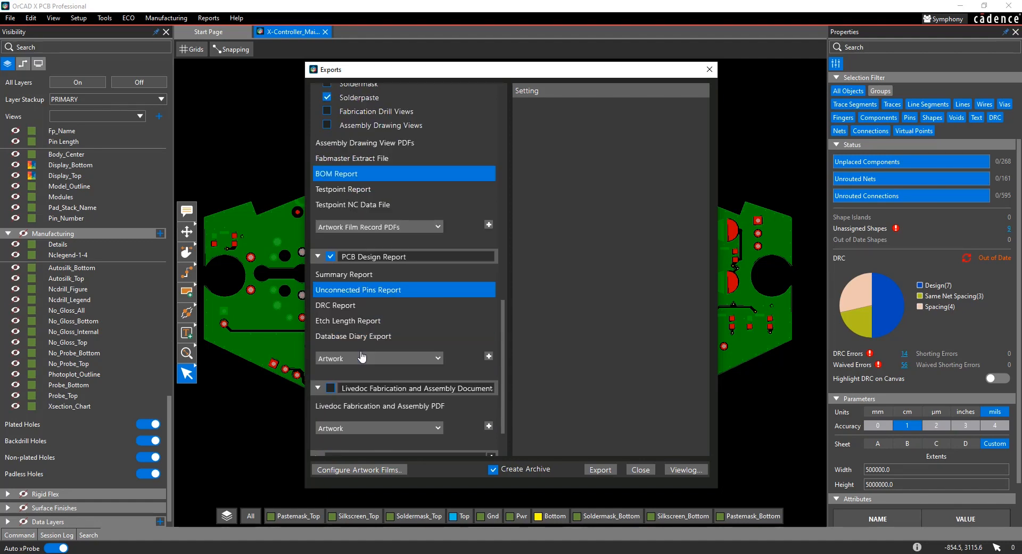
{"action": "left_click", "coordinate": [330, 388]}
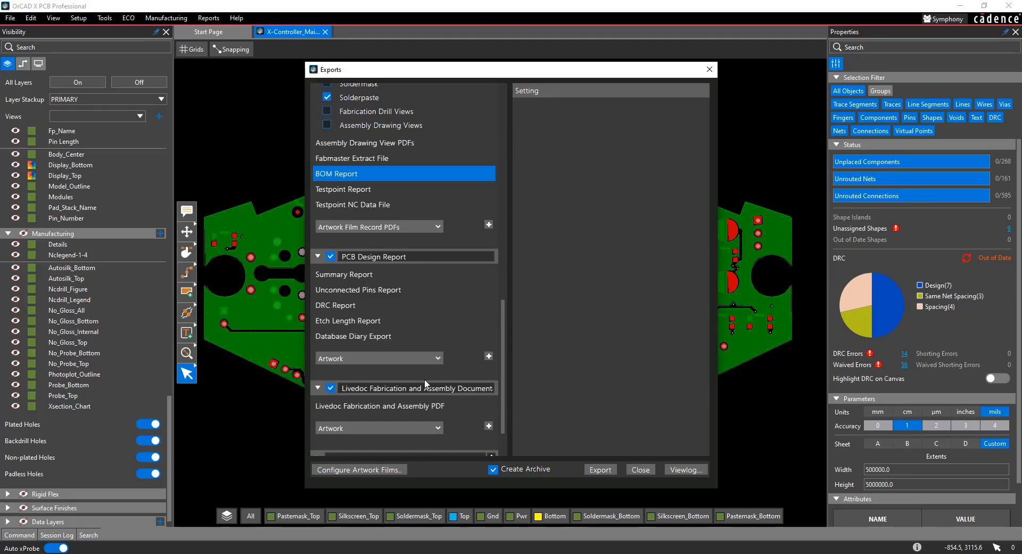
Create a custom export group named "my stuff" at the end of the group list.
{"action": "scroll", "coordinate": [466, 337], "scroll_direction": "down", "scroll_amount": 1}
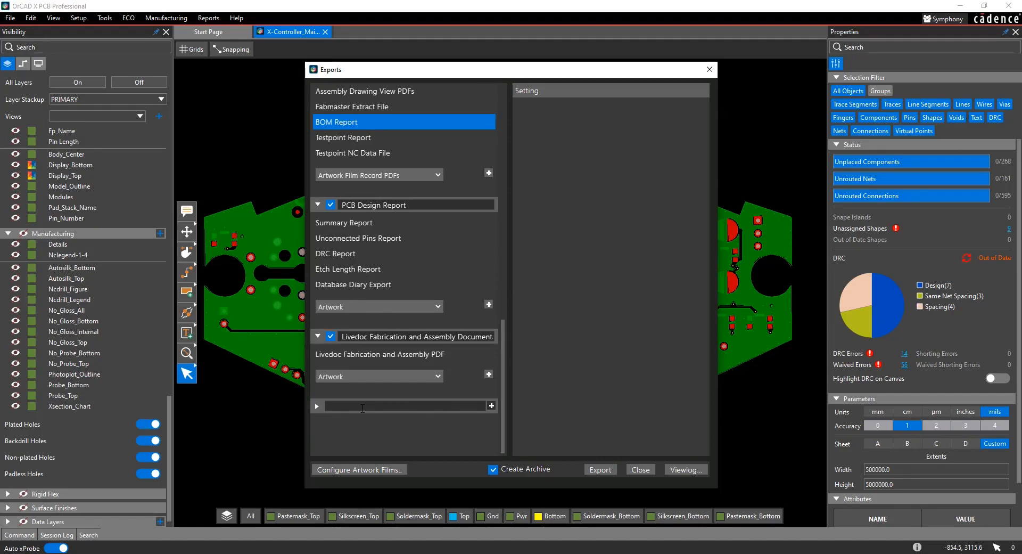
{"action": "type", "text": "my stuff"}
{"action": "left_click", "coordinate": [491, 406]}
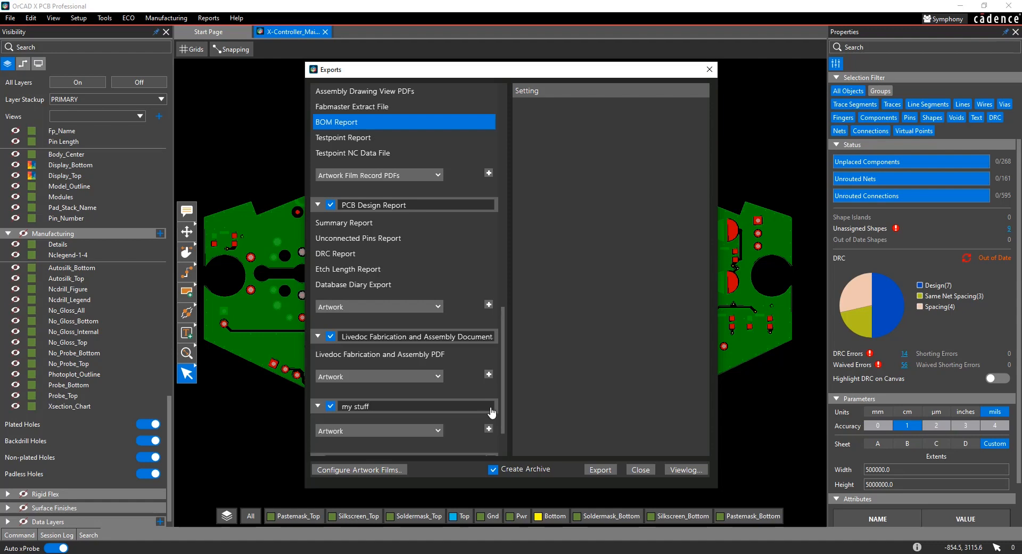
Add Assembly Drawing View PDFs and Testpoint Report to the "my stuff" export group.
{"action": "left_click", "coordinate": [437, 430]}
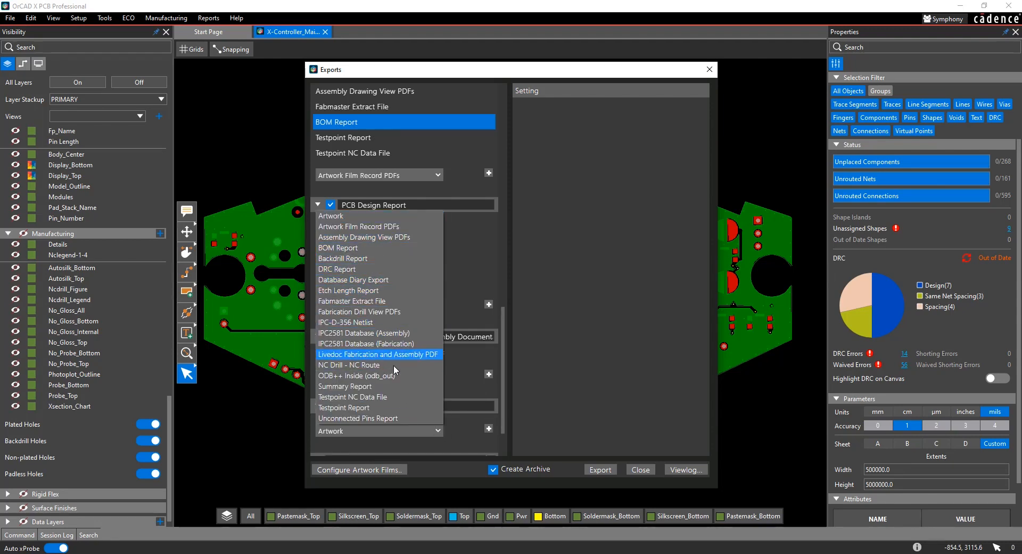
{"action": "left_click", "coordinate": [375, 238]}
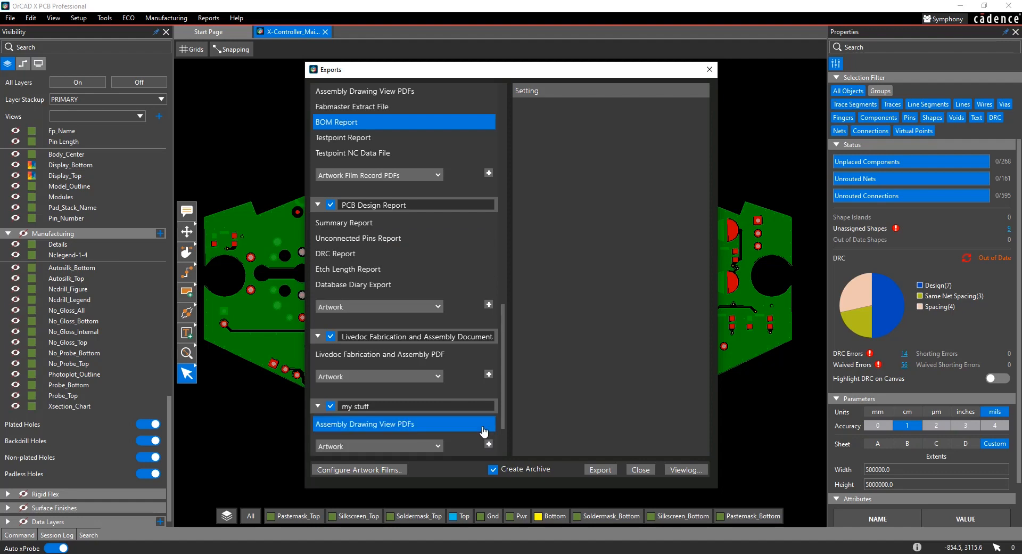
{"action": "left_click", "coordinate": [438, 447]}
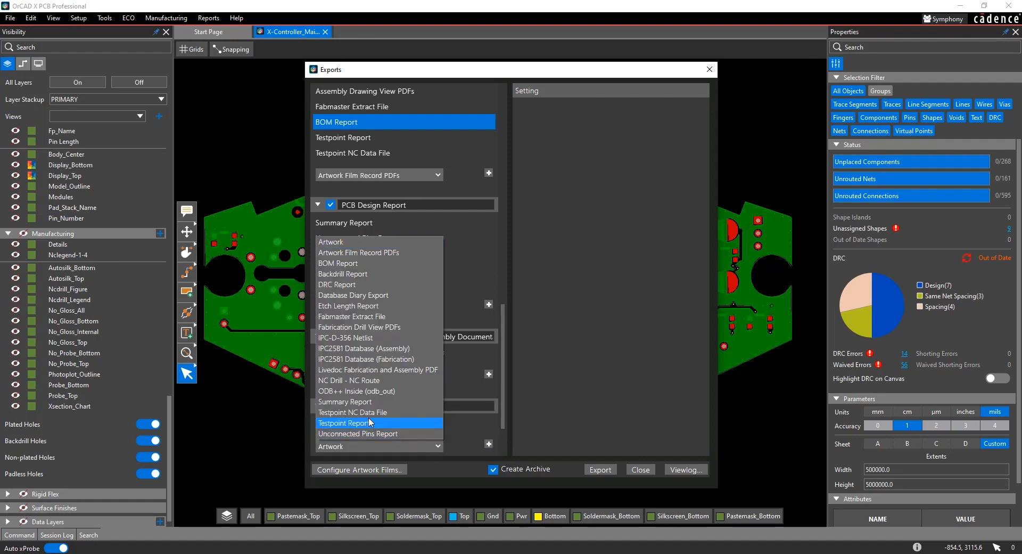
{"action": "left_click", "coordinate": [415, 423]}
{"action": "left_click", "coordinate": [488, 445]}
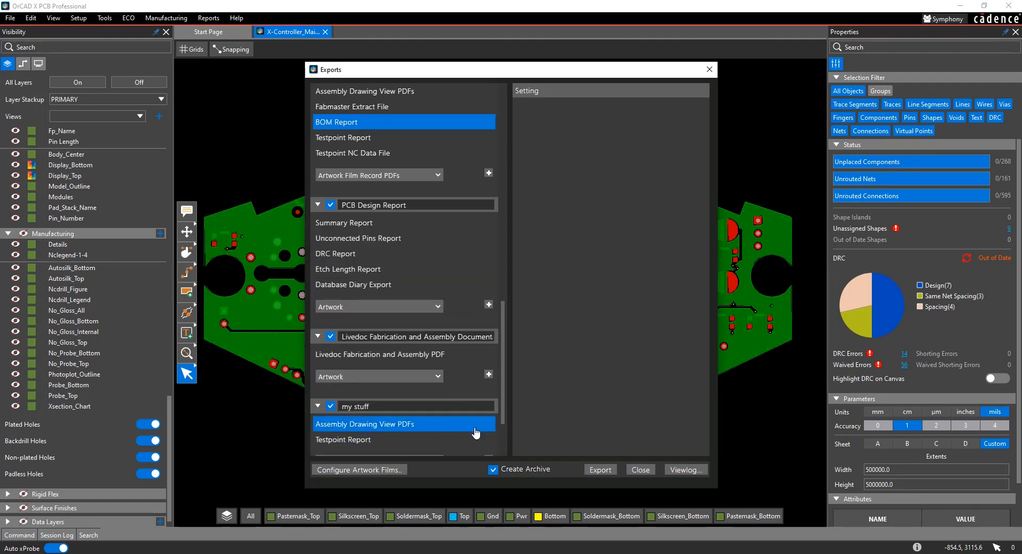
{"action": "scroll", "coordinate": [371, 414], "scroll_direction": "down", "scroll_amount": 1}
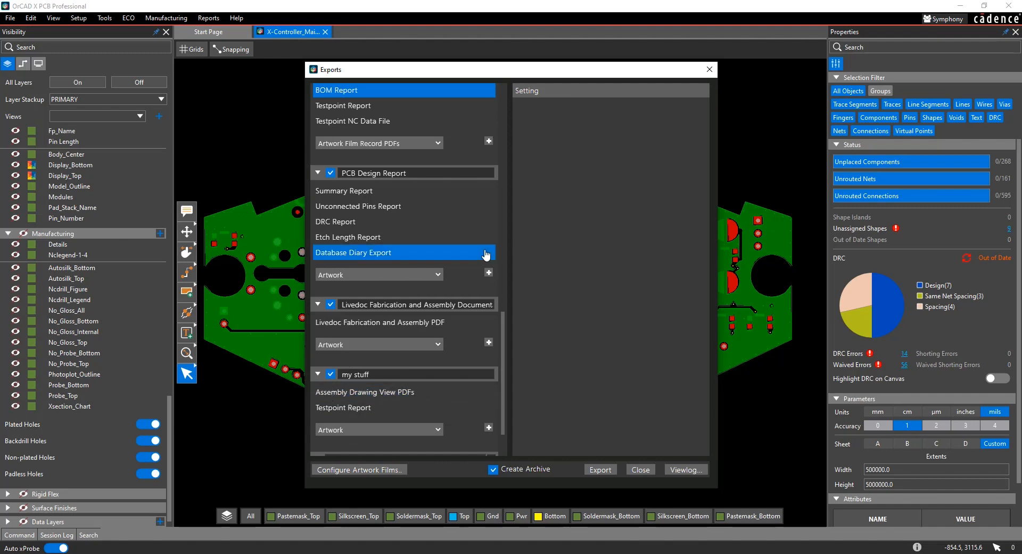
Add Summary Report to the outputs of the Fabrication_Gerber group.
{"action": "scroll", "coordinate": [486, 250], "scroll_direction": "up", "scroll_amount": 10}
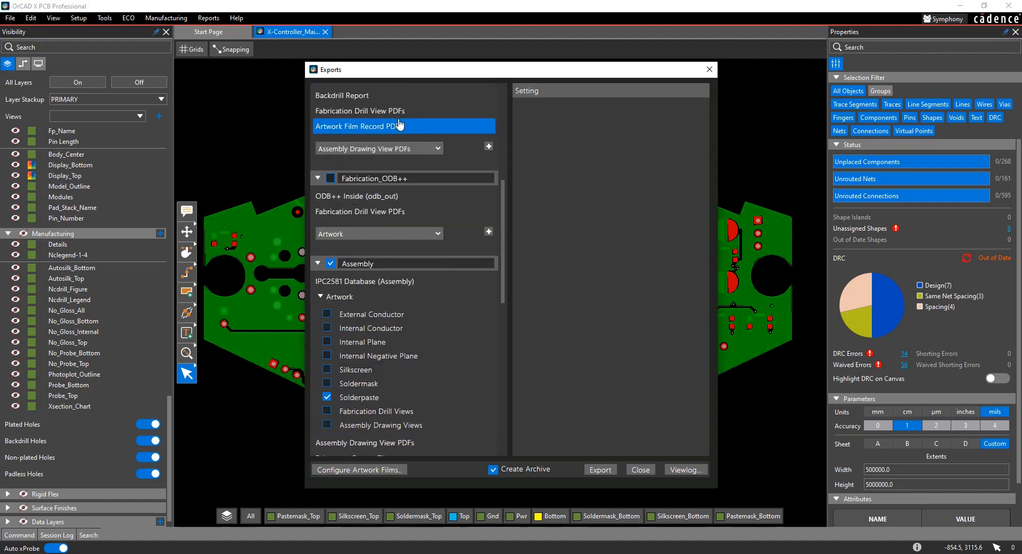
{"action": "scroll", "coordinate": [473, 265], "scroll_direction": "up", "scroll_amount": 3}
{"action": "scroll", "coordinate": [474, 251], "scroll_direction": "up", "scroll_amount": 4}
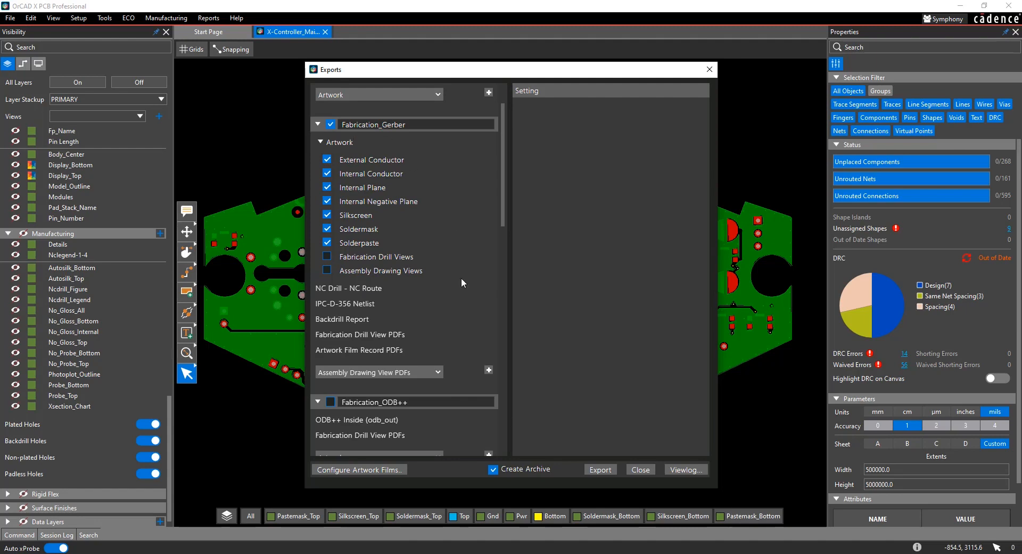
{"action": "left_click", "coordinate": [438, 373]}
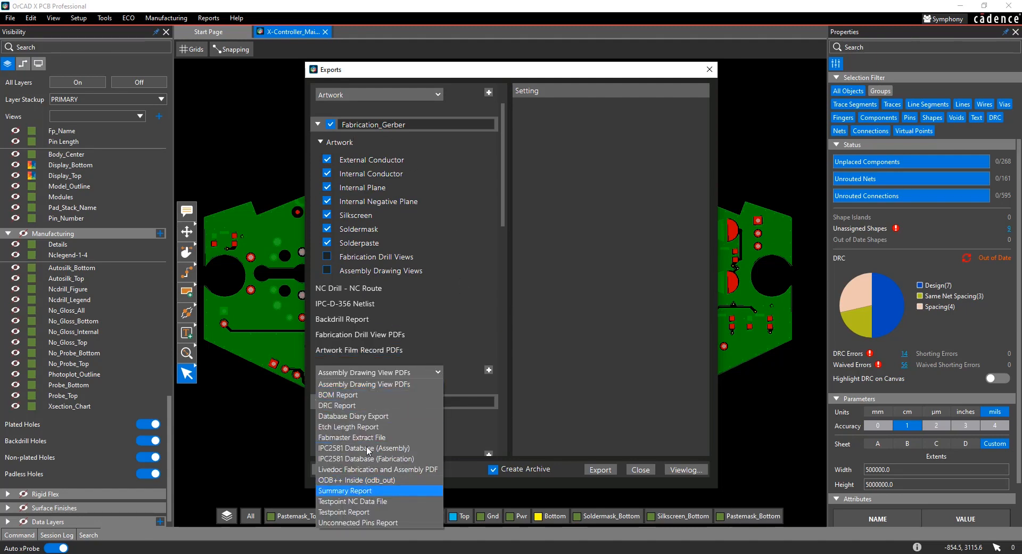
{"action": "left_click", "coordinate": [359, 491]}
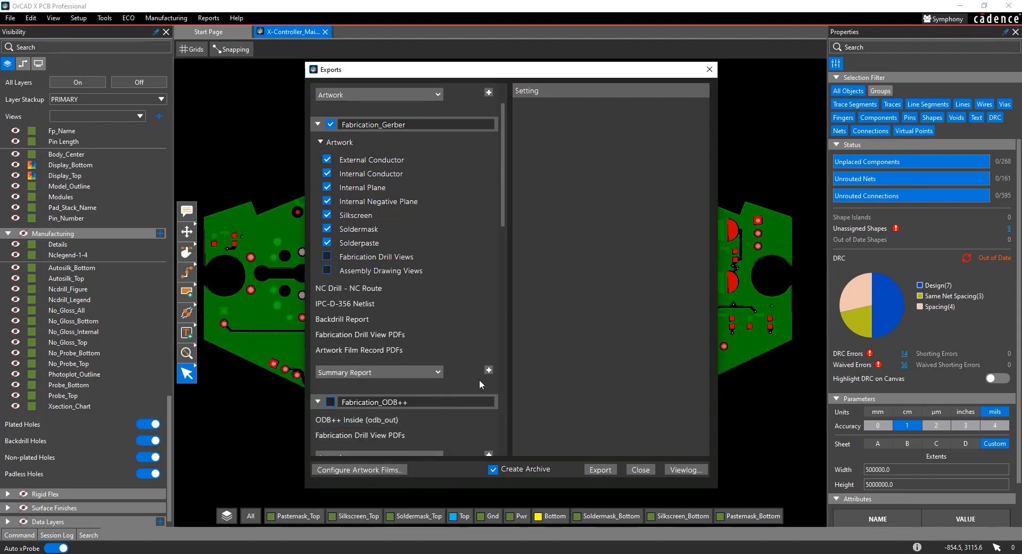
{"action": "left_click", "coordinate": [488, 373]}
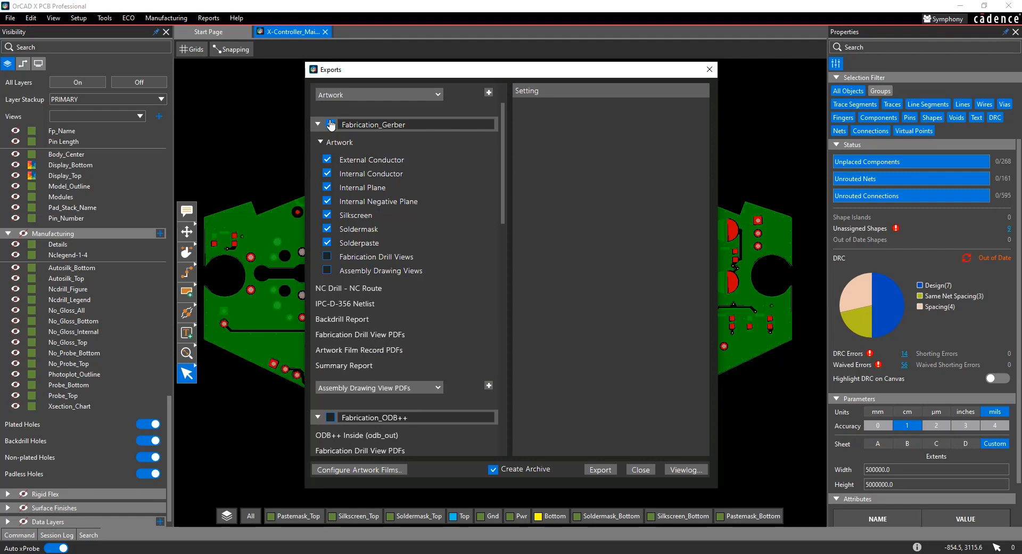
{"action": "scroll", "coordinate": [450, 231], "scroll_direction": "up", "scroll_amount": 1}
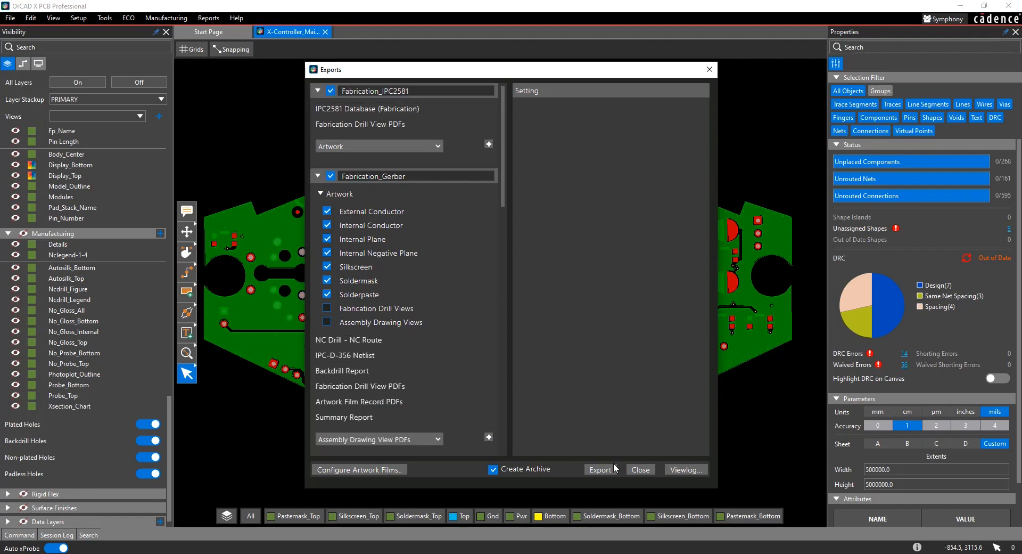
Review the outputs selected in each export group, from Fabrication_IPC2581 through Assembly, PCB Design Report and Livedoc to "my stuff".
{"action": "left_click", "coordinate": [350, 112]}
{"action": "scroll", "coordinate": [394, 343], "scroll_direction": "down", "scroll_amount": 12}
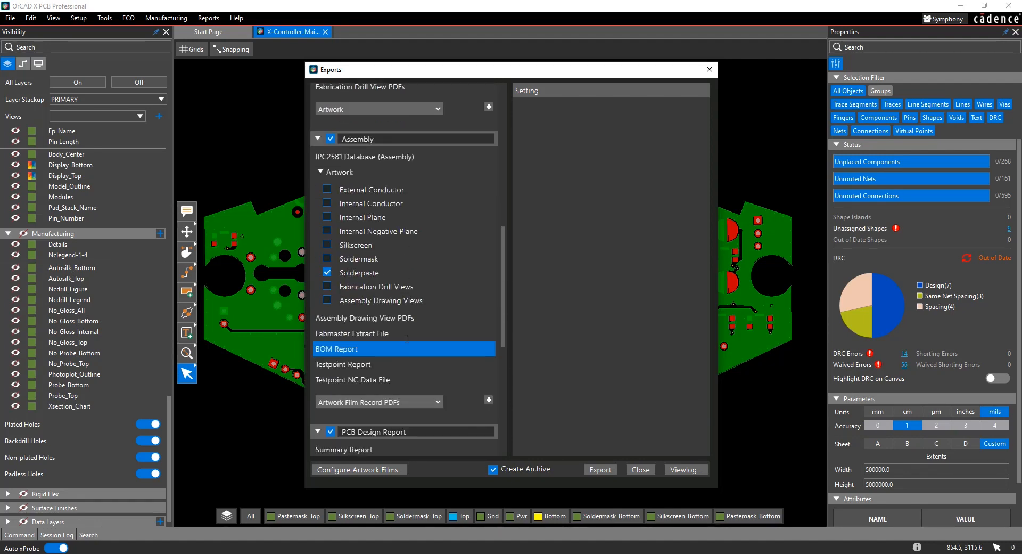
{"action": "scroll", "coordinate": [407, 339], "scroll_direction": "down", "scroll_amount": 5}
{"action": "scroll", "coordinate": [407, 340], "scroll_direction": "up", "scroll_amount": 6}
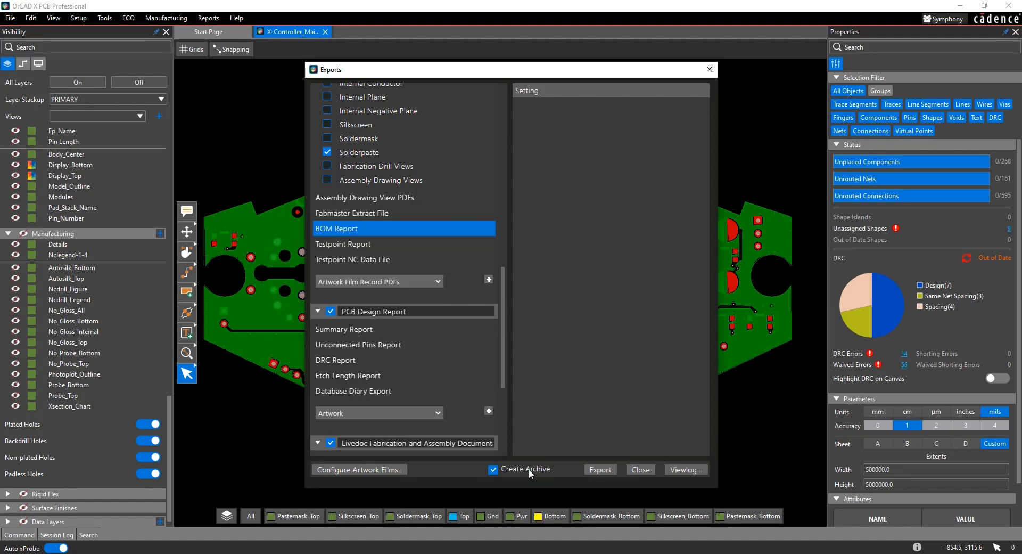
{"action": "scroll", "coordinate": [420, 316], "scroll_direction": "up", "scroll_amount": 9}
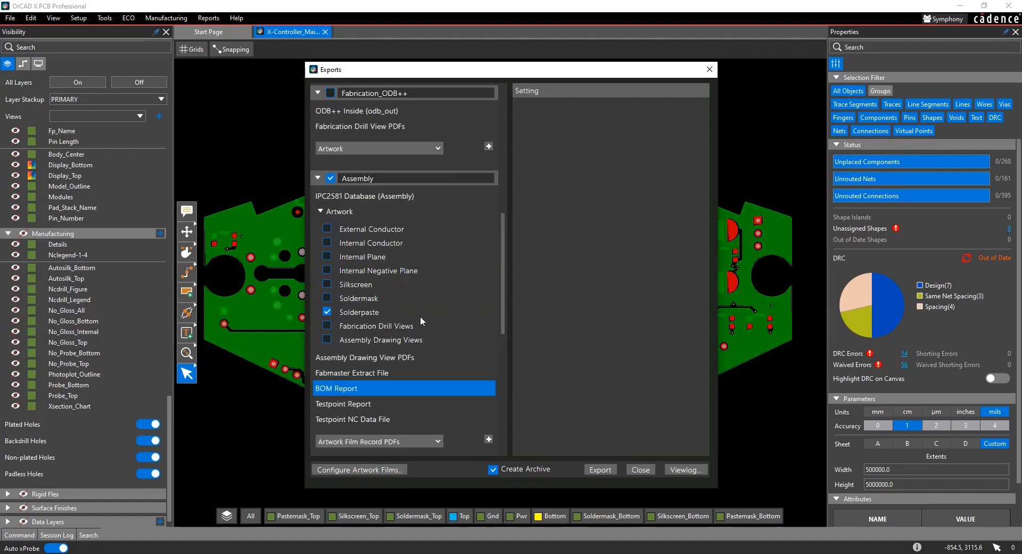
{"action": "scroll", "coordinate": [421, 314], "scroll_direction": "up", "scroll_amount": 8}
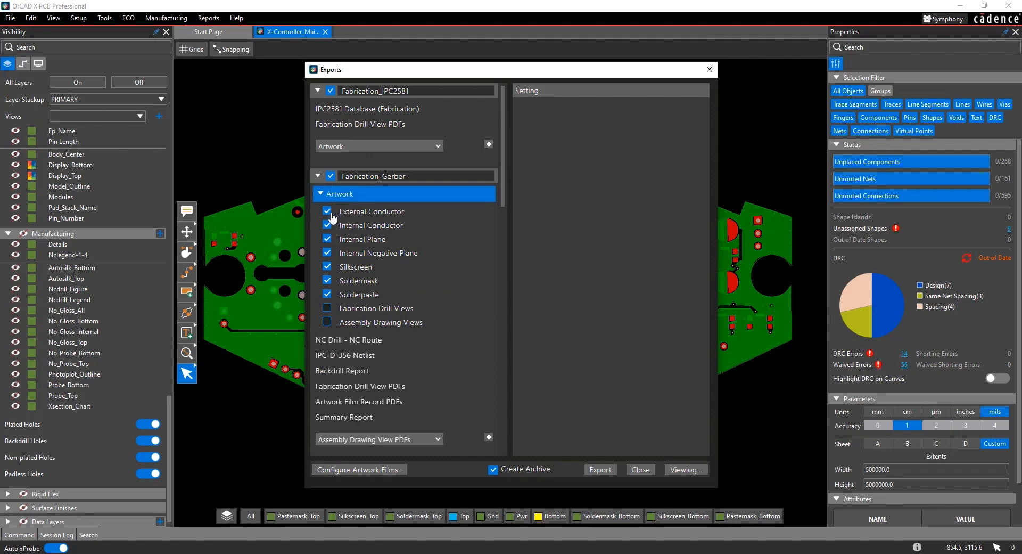
{"action": "scroll", "coordinate": [420, 326], "scroll_direction": "down", "scroll_amount": 2}
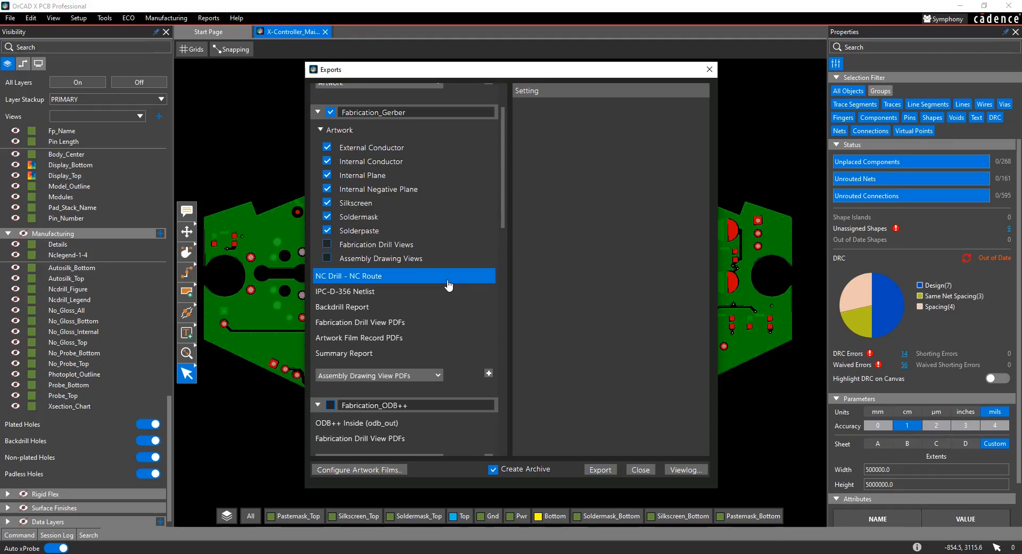
{"action": "scroll", "coordinate": [448, 285], "scroll_direction": "down", "scroll_amount": 15}
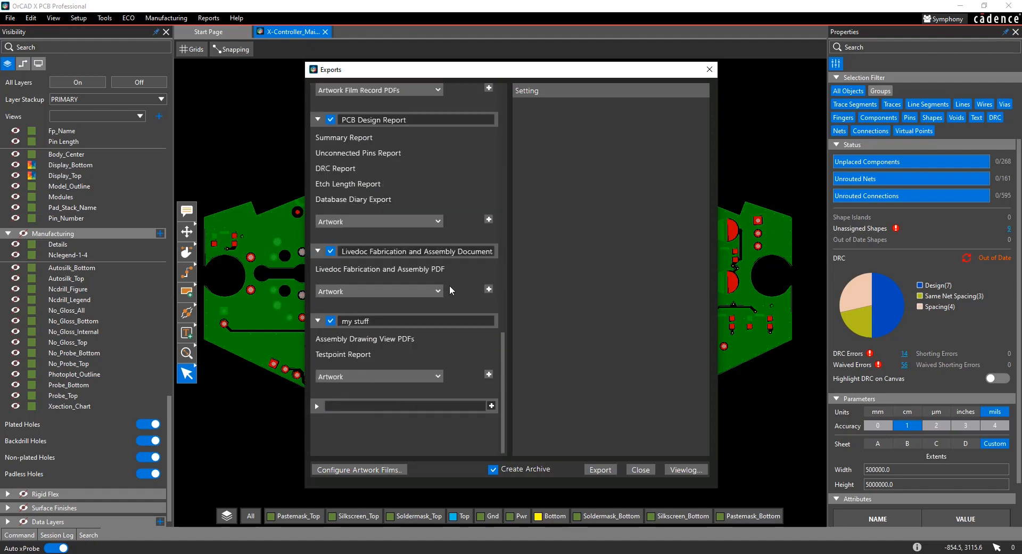
{"action": "left_click", "coordinate": [408, 185]}
{"action": "left_click", "coordinate": [387, 268]}
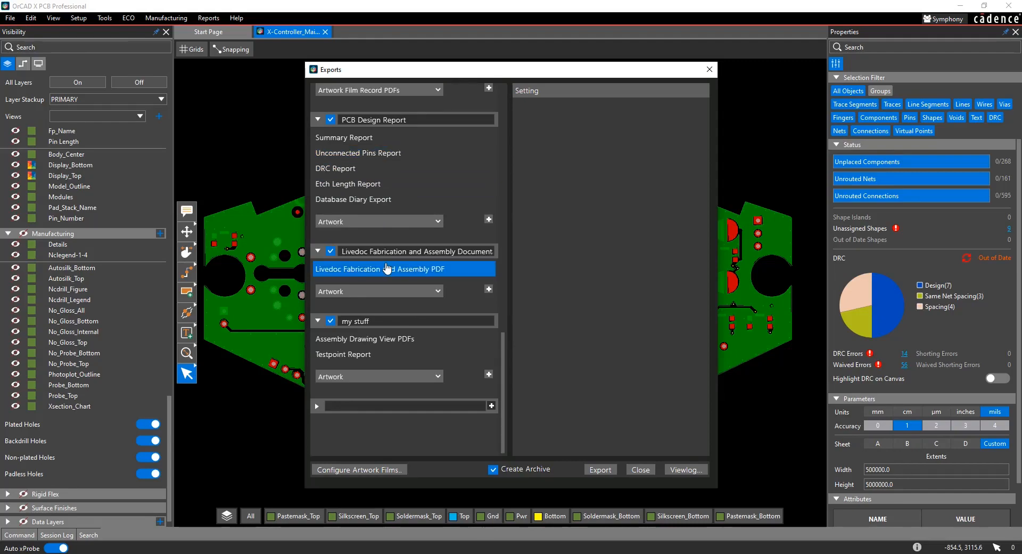